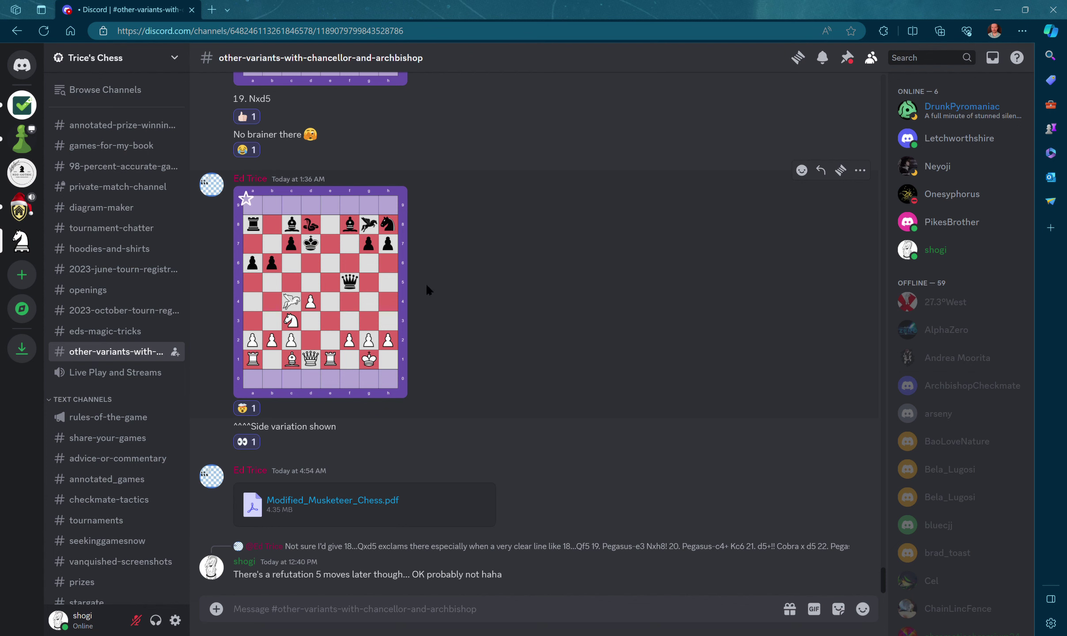
# Step: Scroll up and down through the current page to review it
pyautogui.scroll(15, 530, 331)
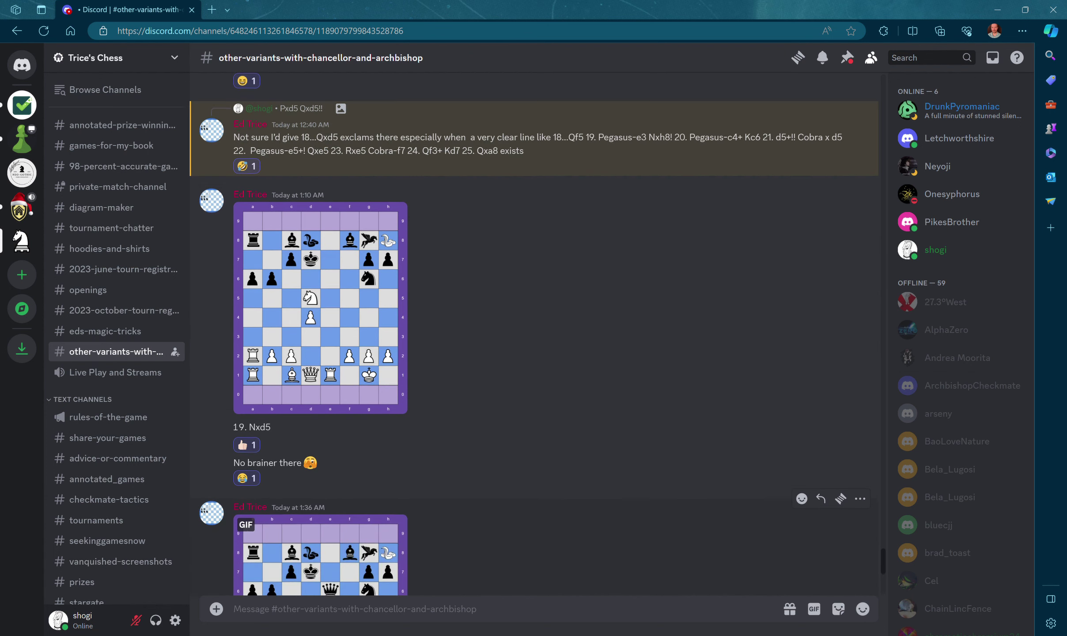
pyautogui.scroll(8, 534, 333)
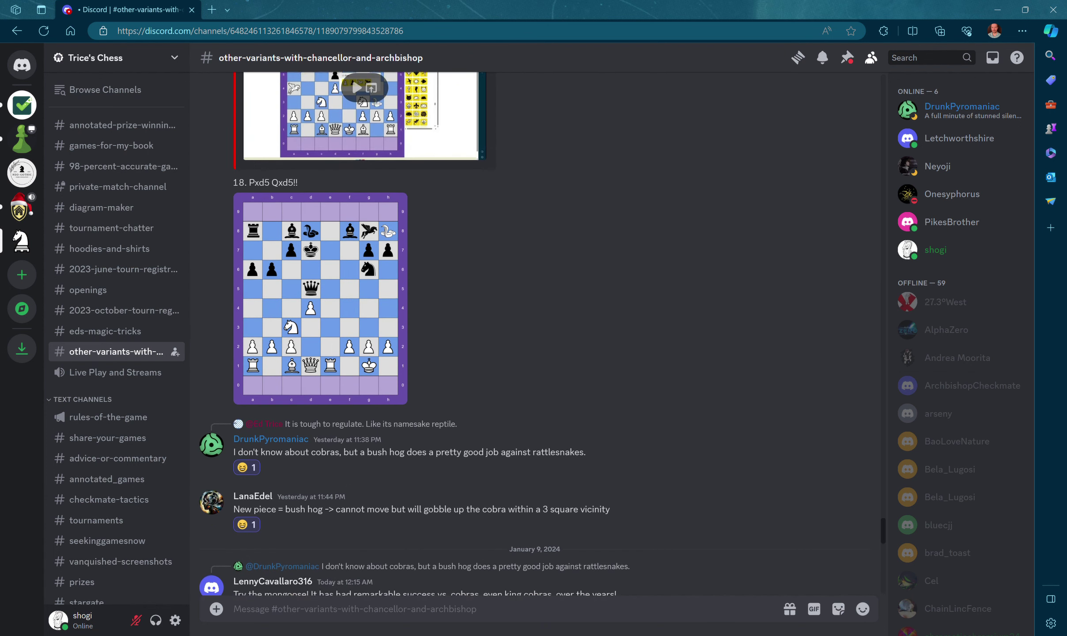
pyautogui.scroll(10, 533, 333)
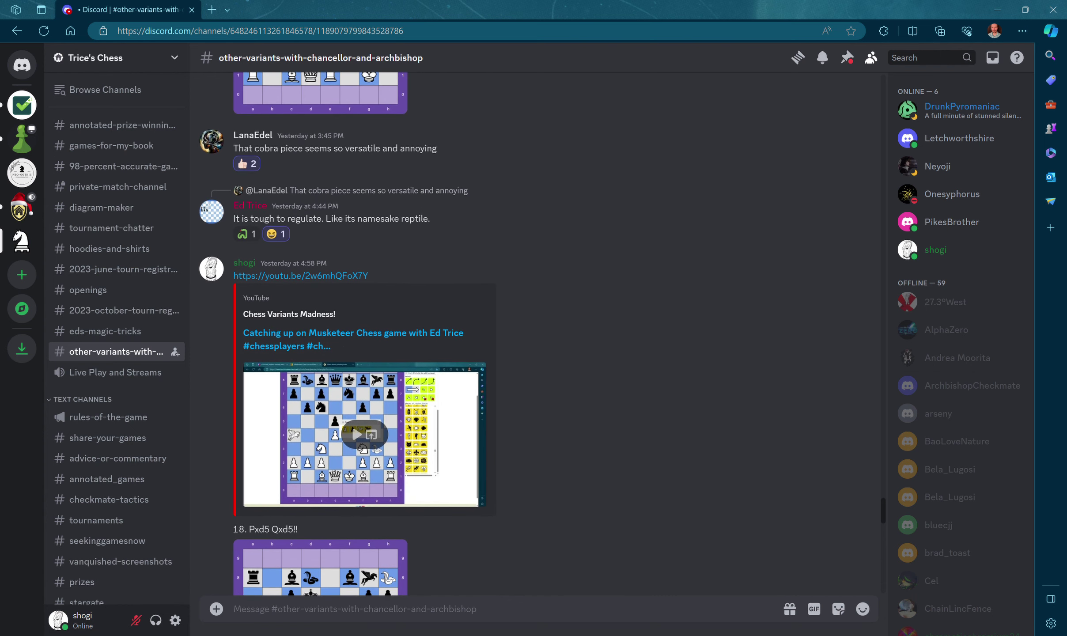
pyautogui.scroll(3, 533, 333)
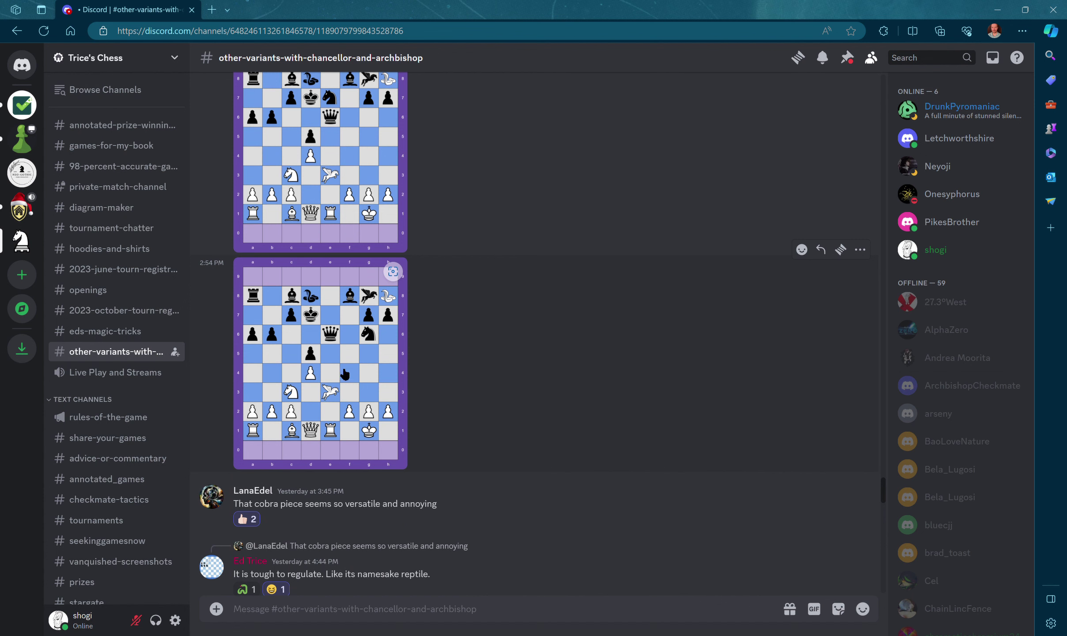
pyautogui.scroll(3, 410, 162)
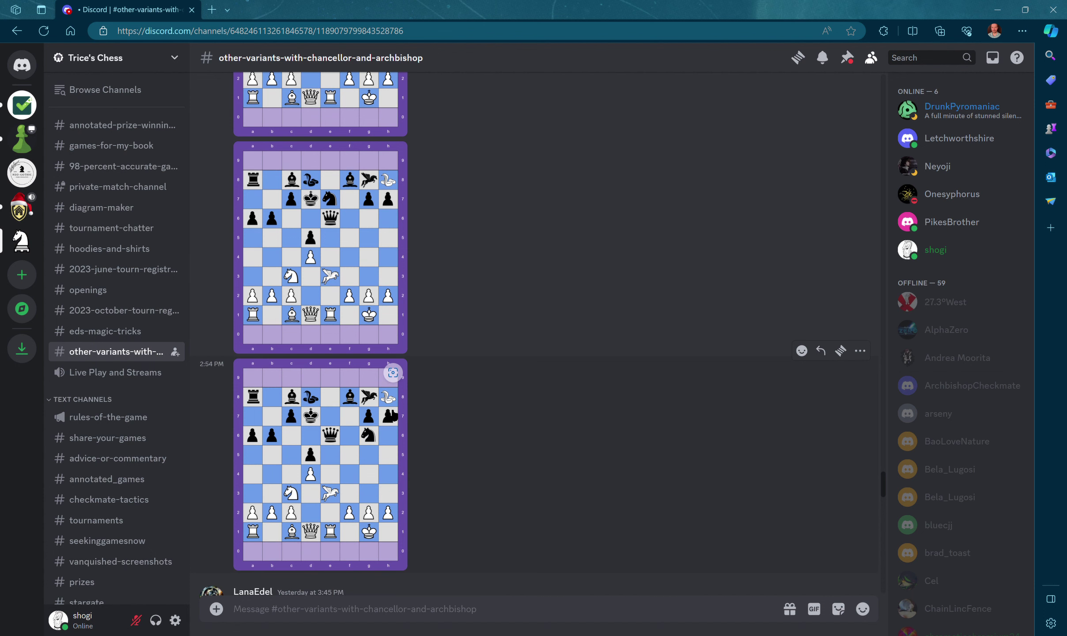
pyautogui.scroll(-7, 391, 416)
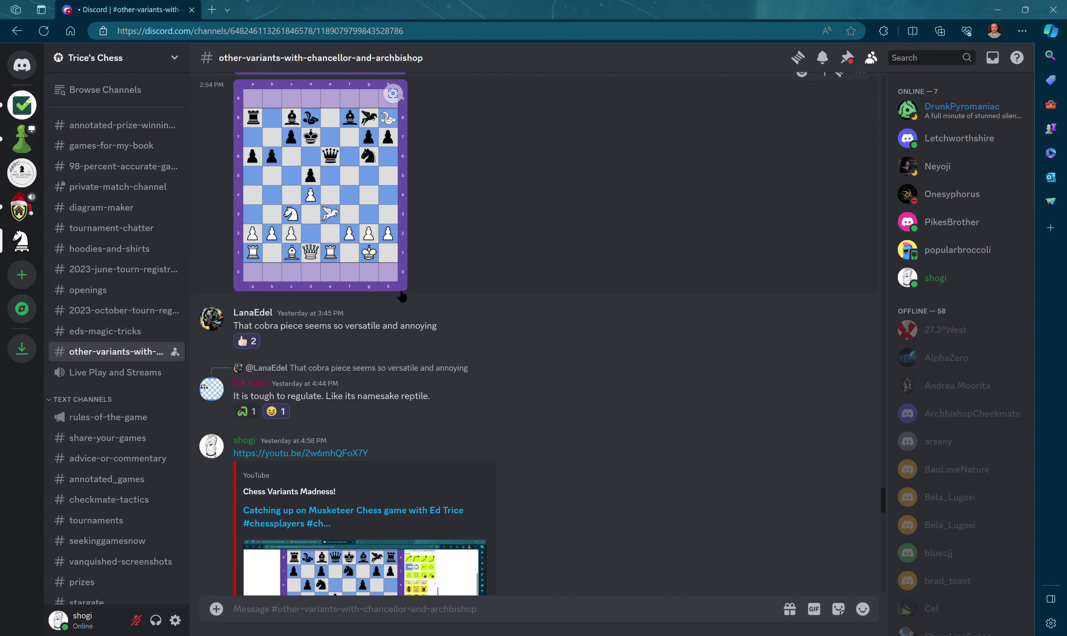
pyautogui.scroll(-10, 330, 212)
pyautogui.scroll(-15, 534, 334)
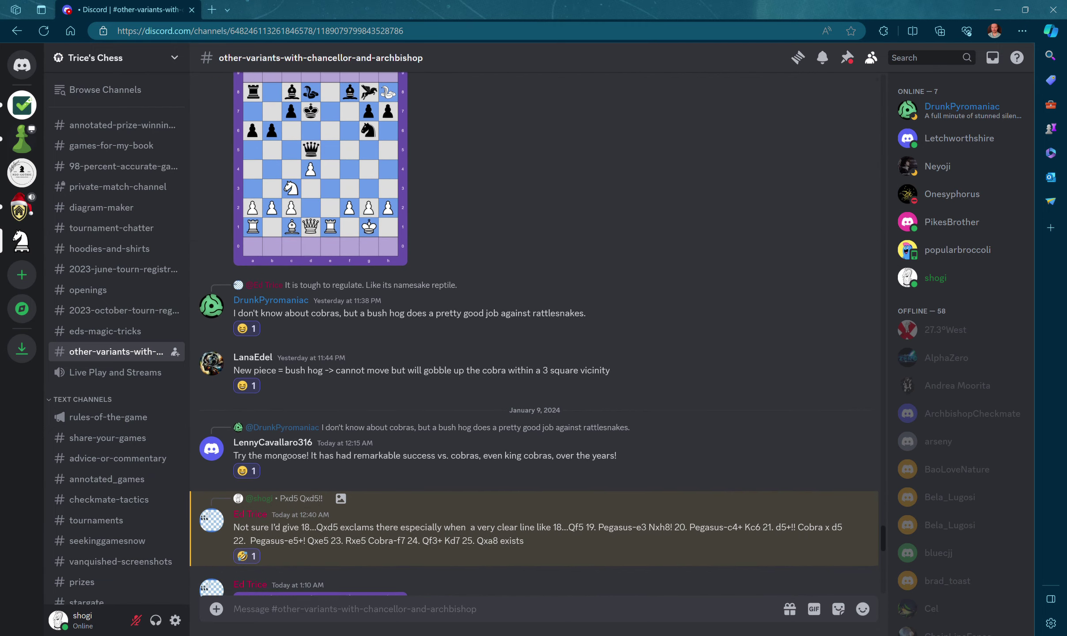
pyautogui.scroll(-4, 533, 334)
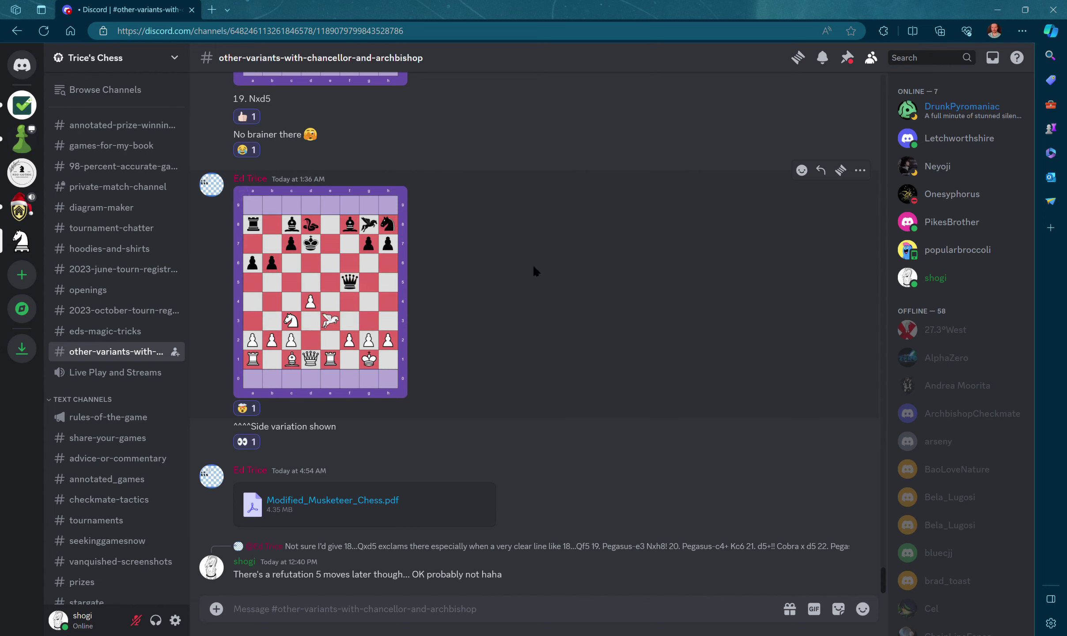
pyautogui.scroll(10, 535, 270)
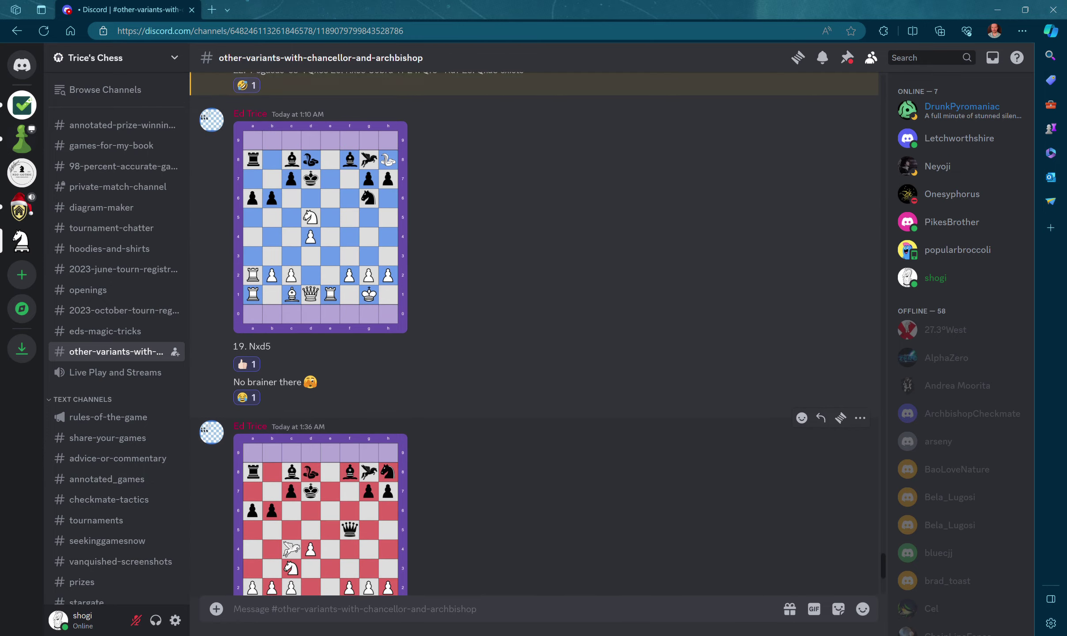
pyautogui.scroll(5, 534, 270)
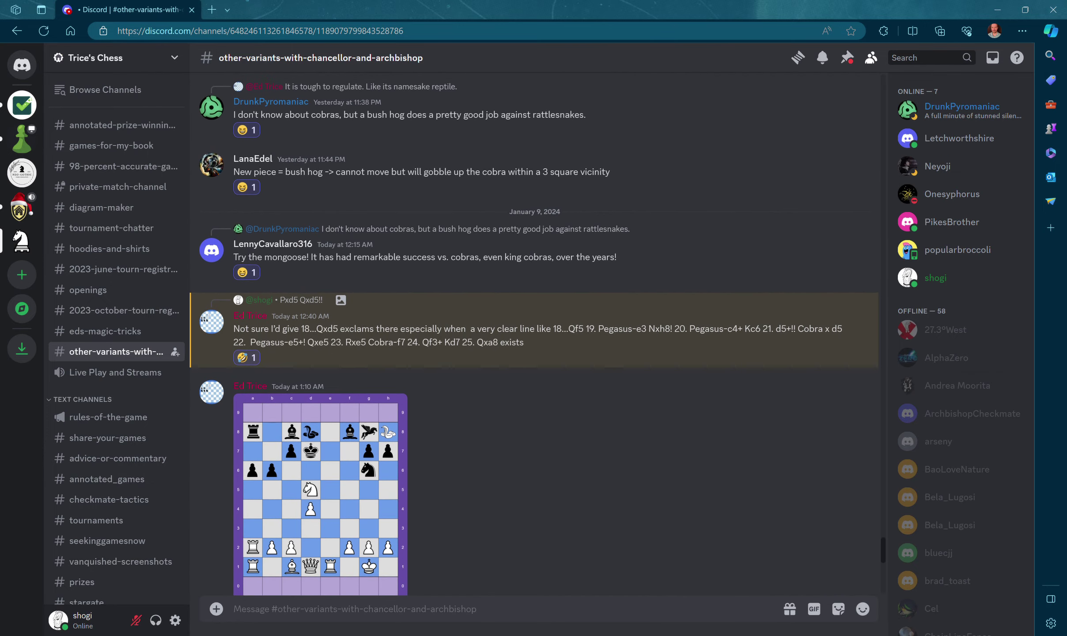
pyautogui.scroll(10, 534, 335)
pyautogui.scroll(-6, 534, 336)
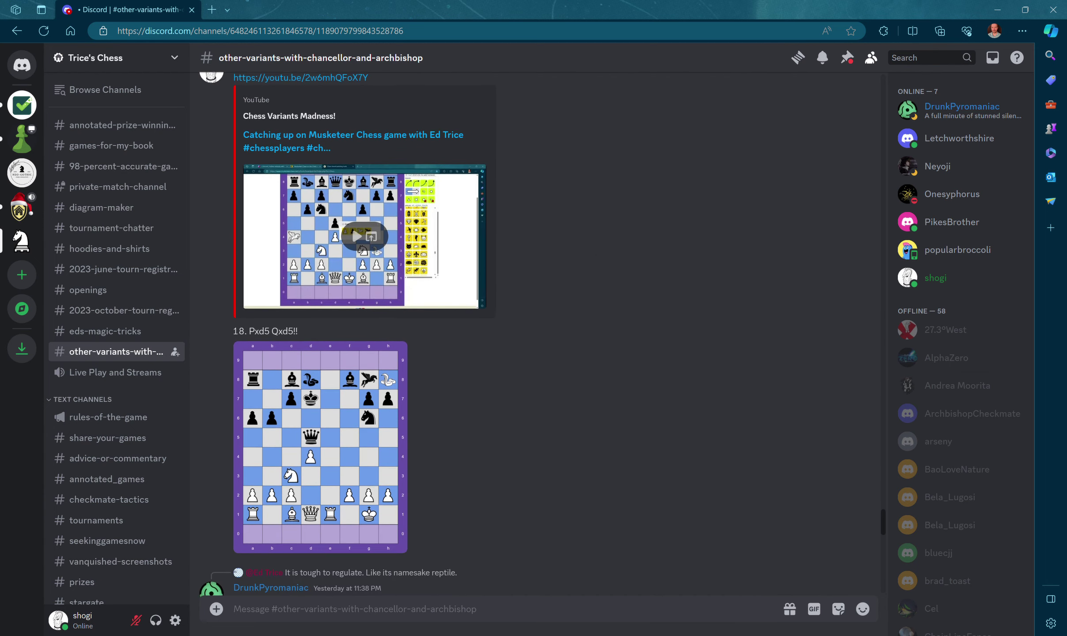
pyautogui.scroll(-5, 535, 335)
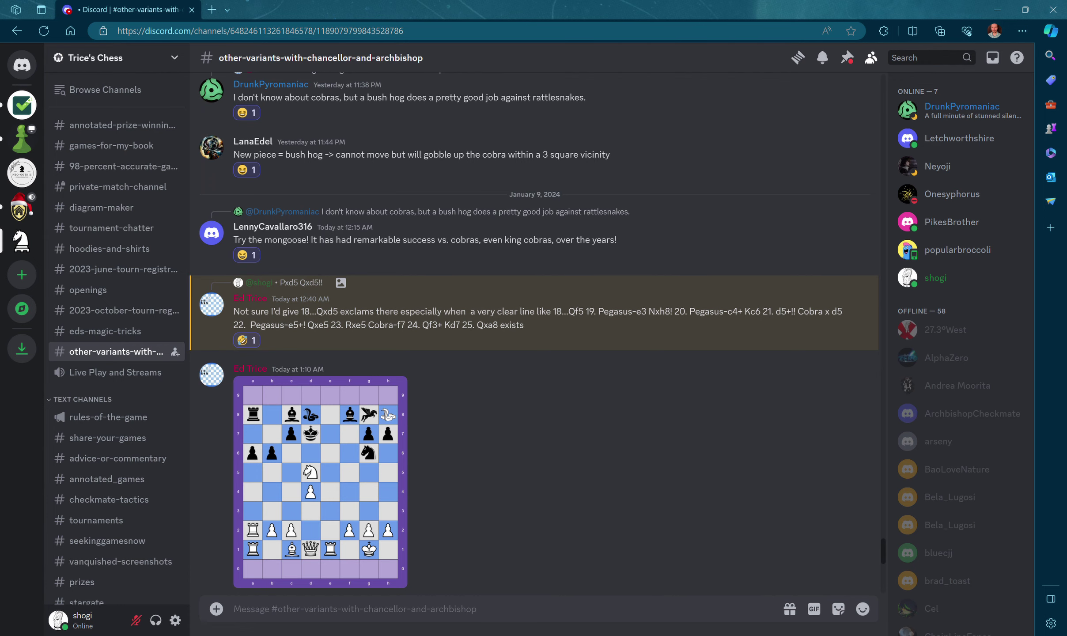
# Step: In a new tab, load the musketeerchess.net board painter from the 'mu' autocomplete
pyautogui.hotkey('ctrl', 't')
pyautogui.write('mu')
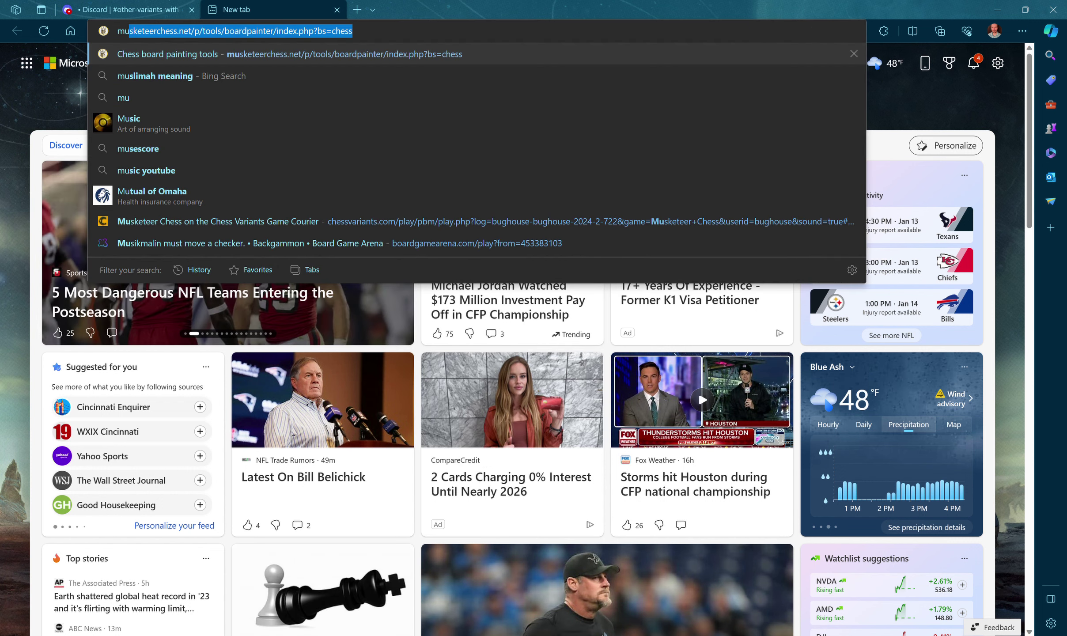
pyautogui.press('Return')
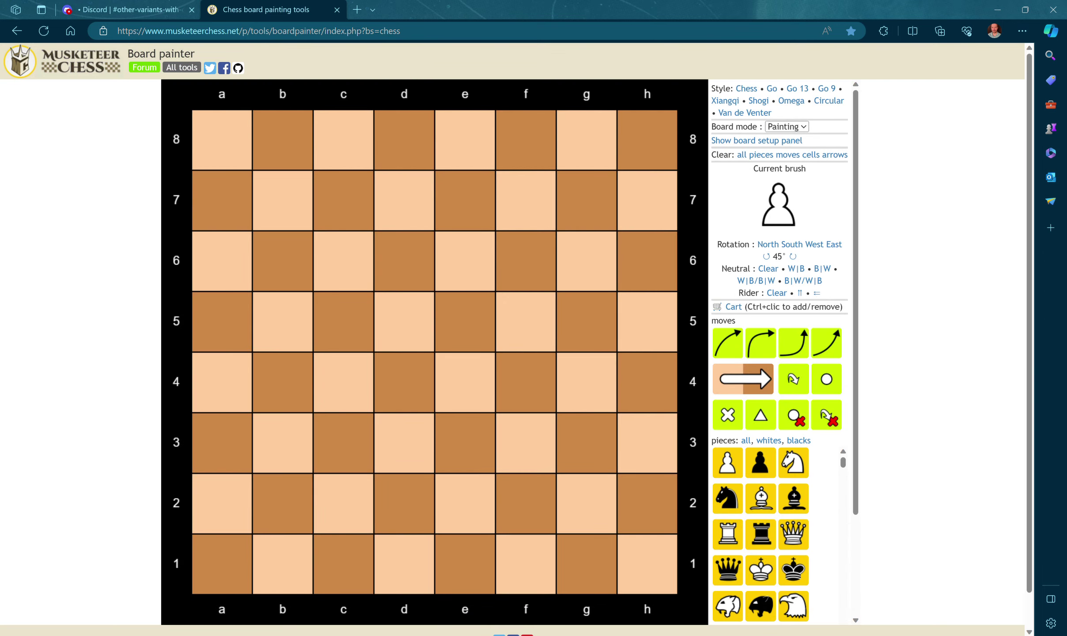
# Step: Load move_36.txt from the board setup panel to show the 10x8 mid-game position
pyautogui.click(779, 141)
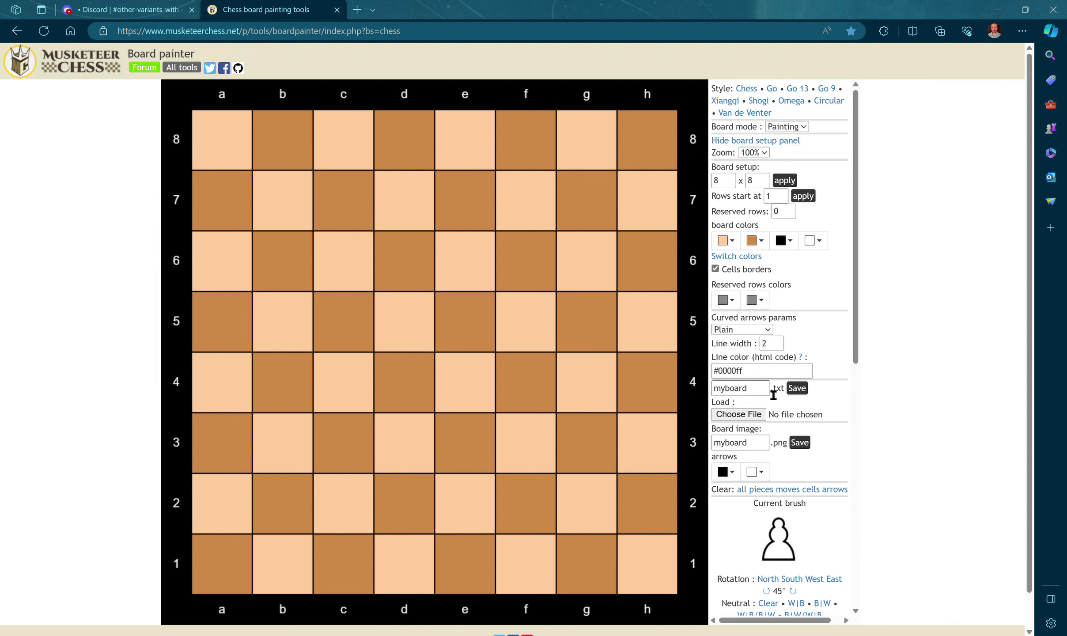
pyautogui.click(740, 411)
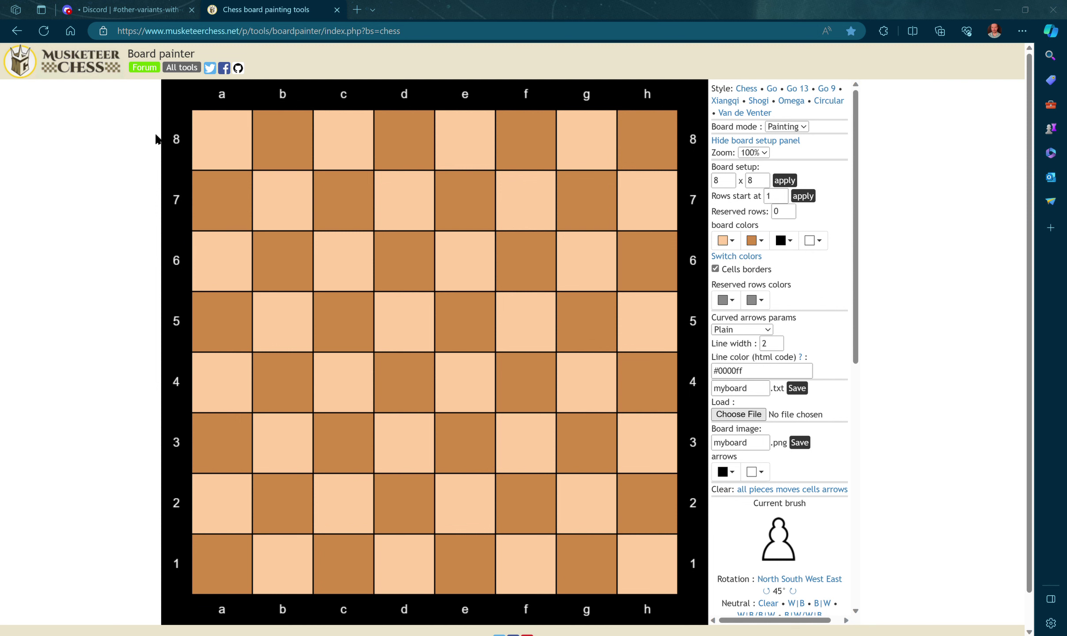
pyautogui.press('Return')
pyautogui.scroll(-5, 779, 347)
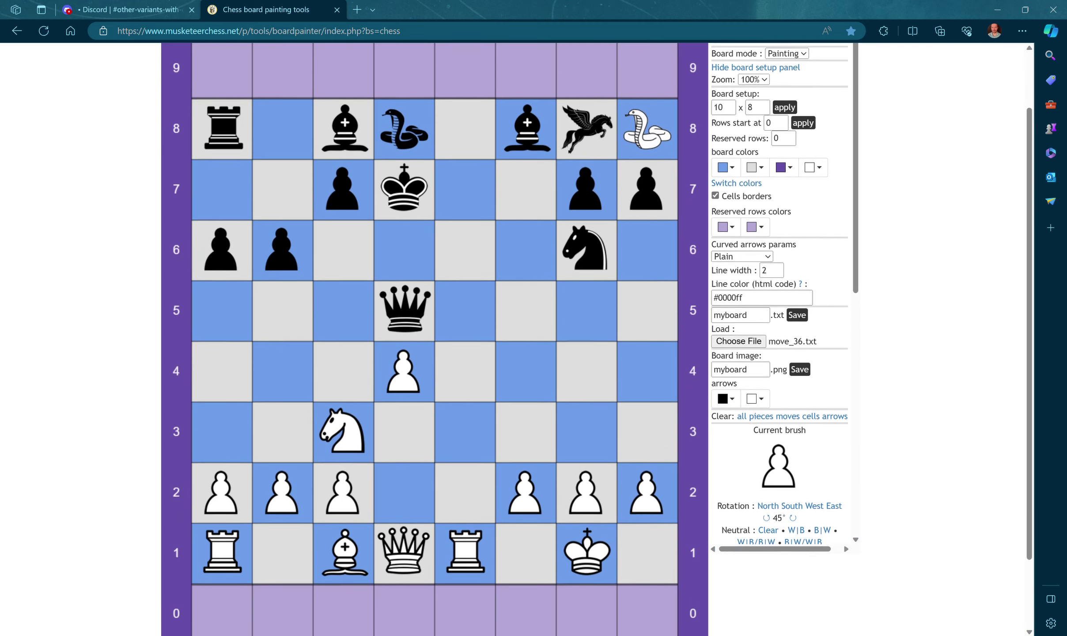
pyautogui.scroll(-1, 516, 338)
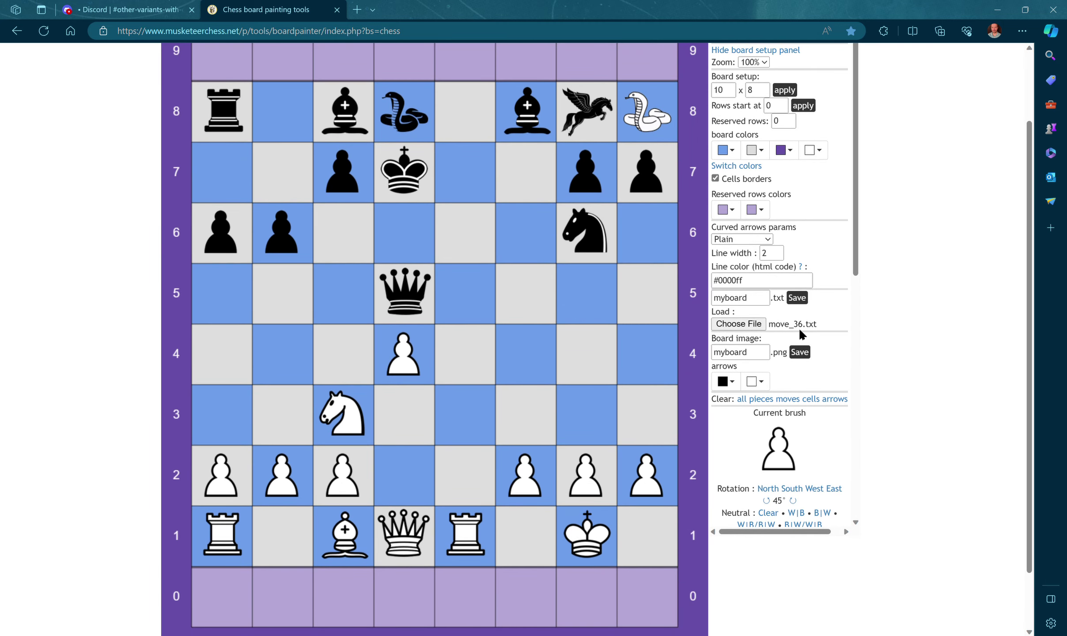
# Step: With the white knight brush, clear c3 and paint the knight on d5 over the black queen
pyautogui.moveTo(855, 263); pyautogui.dragTo(849, 421)
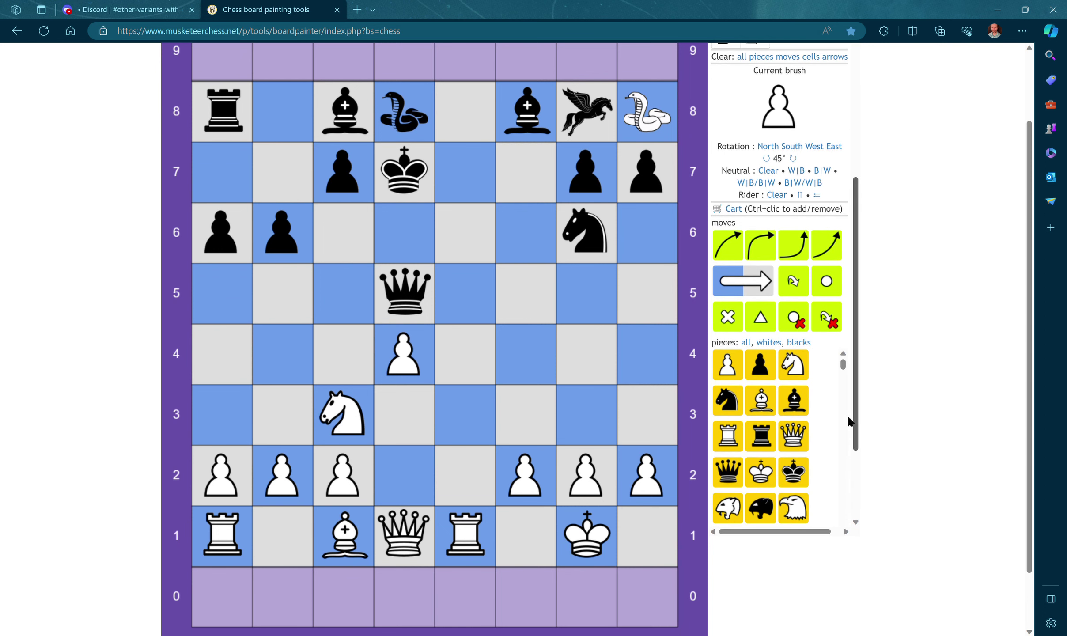
pyautogui.click(797, 373)
pyautogui.click(349, 410)
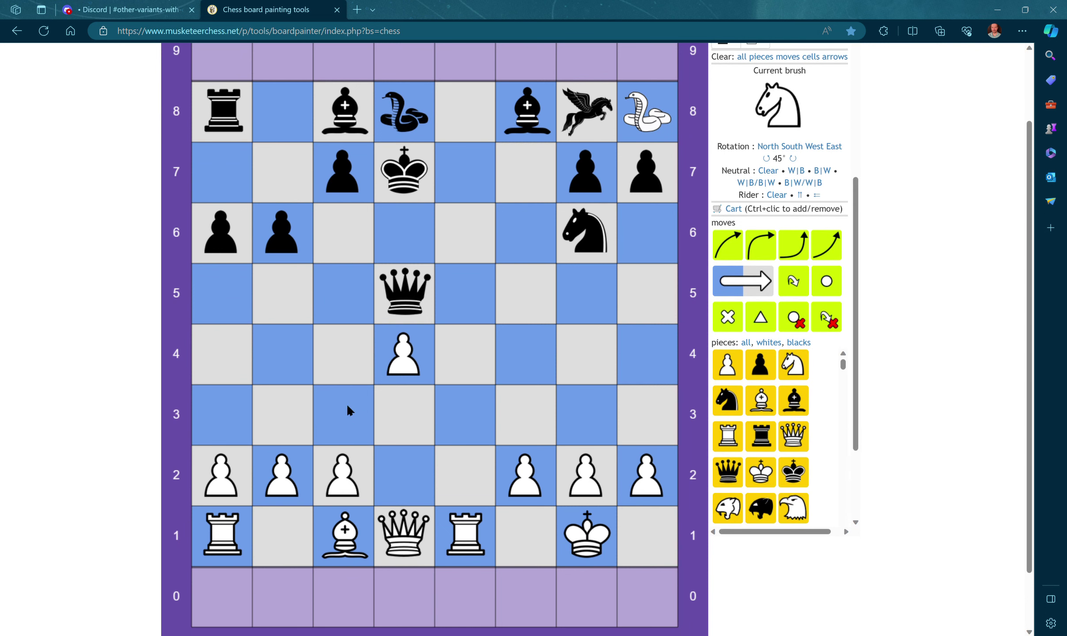
pyautogui.click(403, 303)
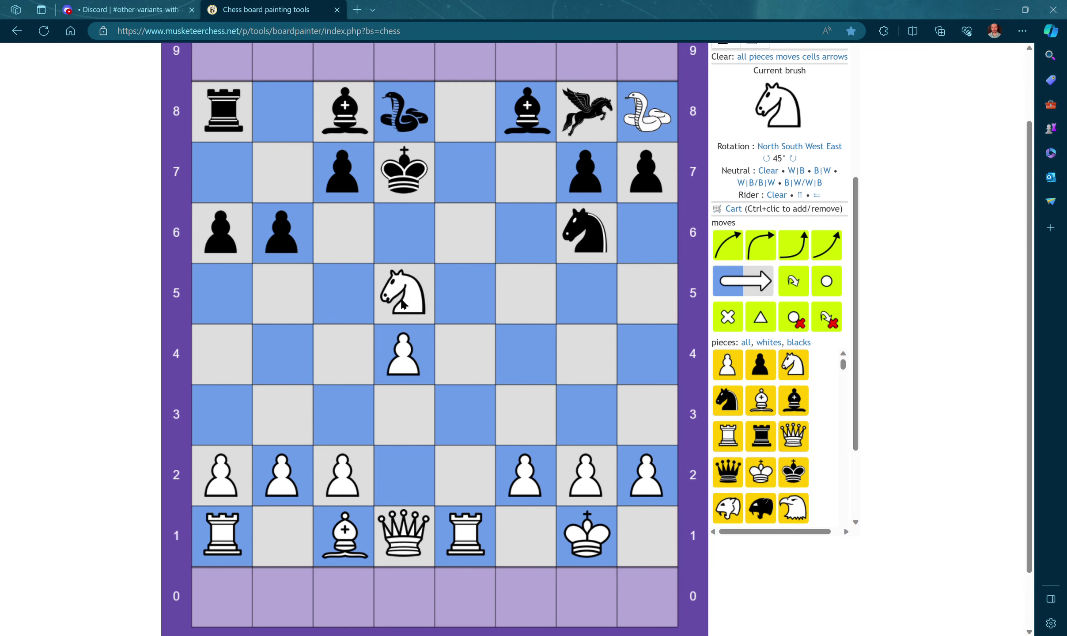
pyautogui.moveTo(859, 317); pyautogui.dragTo(843, 175)
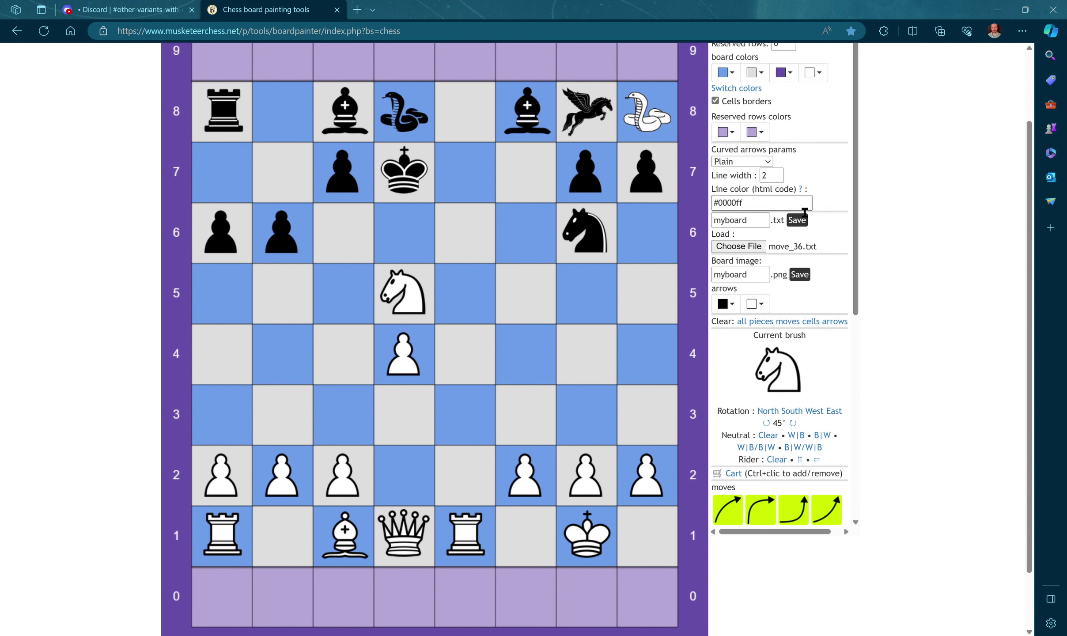
# Step: Close the 'Failed to load file' alert and paste the previous file name into the .txt save field
pyautogui.click(752, 245)
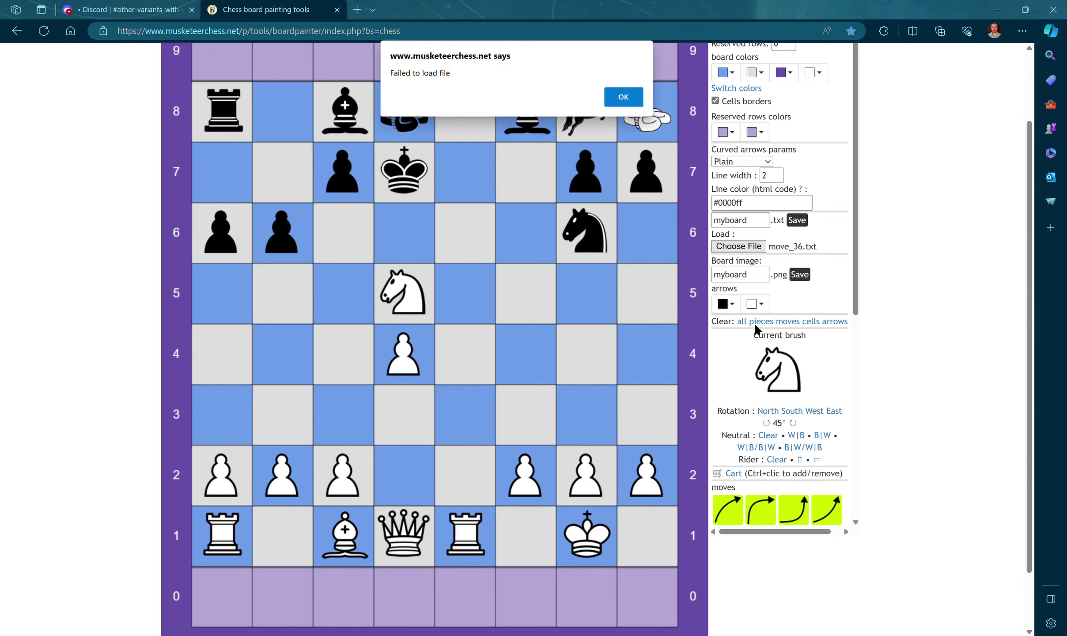
pyautogui.click(621, 96)
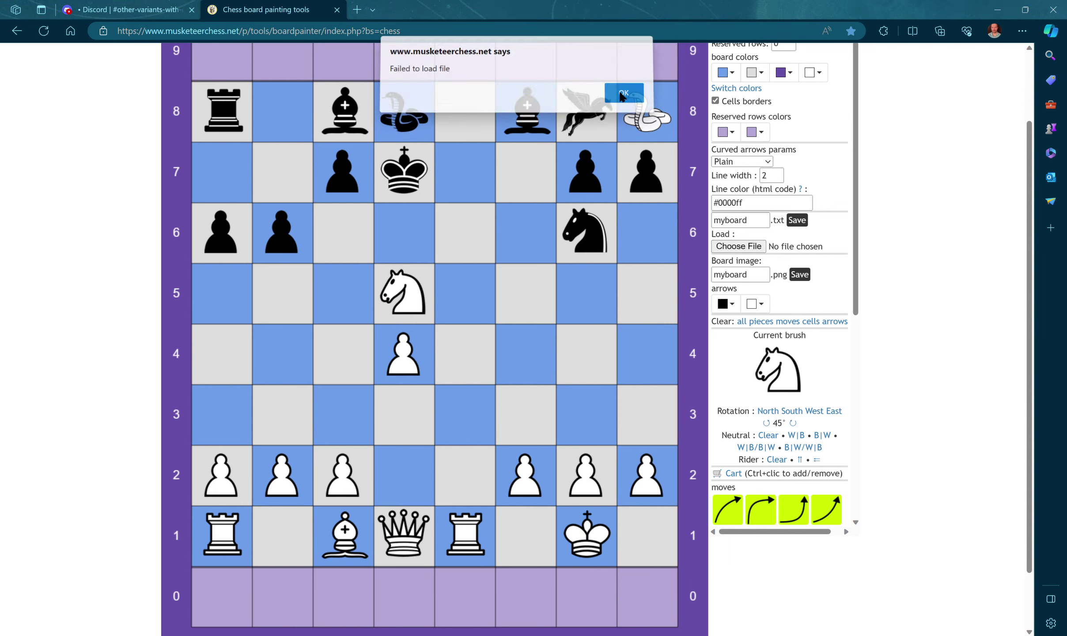
pyautogui.doubleClick(762, 224)
pyautogui.write('move_36.txt')
# Step: Change the text save name to move_37.txt and save the position
pyautogui.press('Left')
pyautogui.press('Left')
pyautogui.press('BackSpace')
pyautogui.write('7')
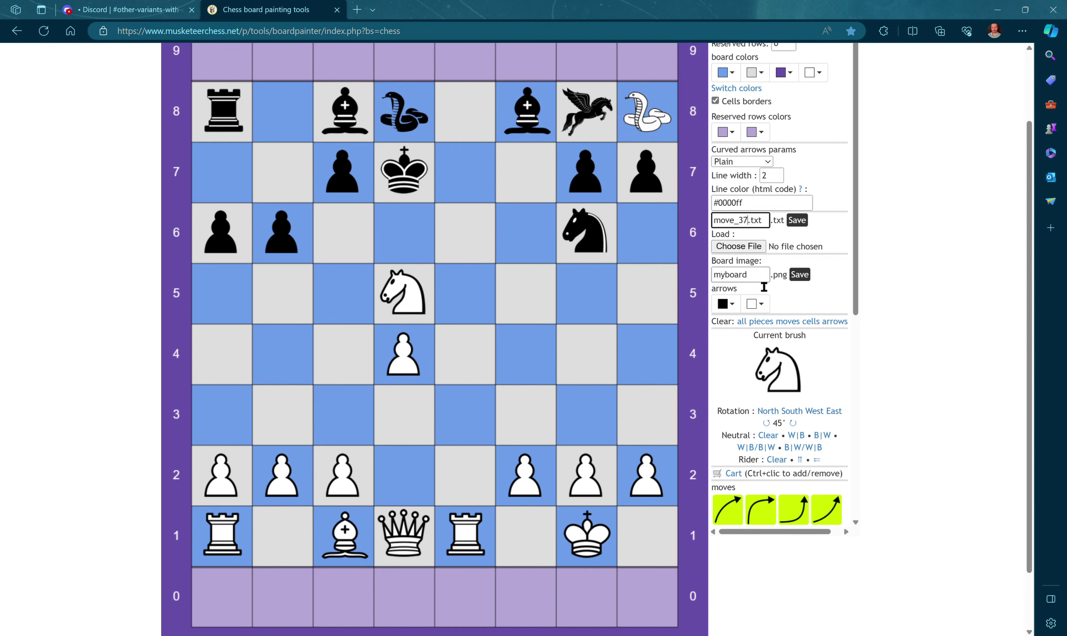
pyautogui.click(799, 223)
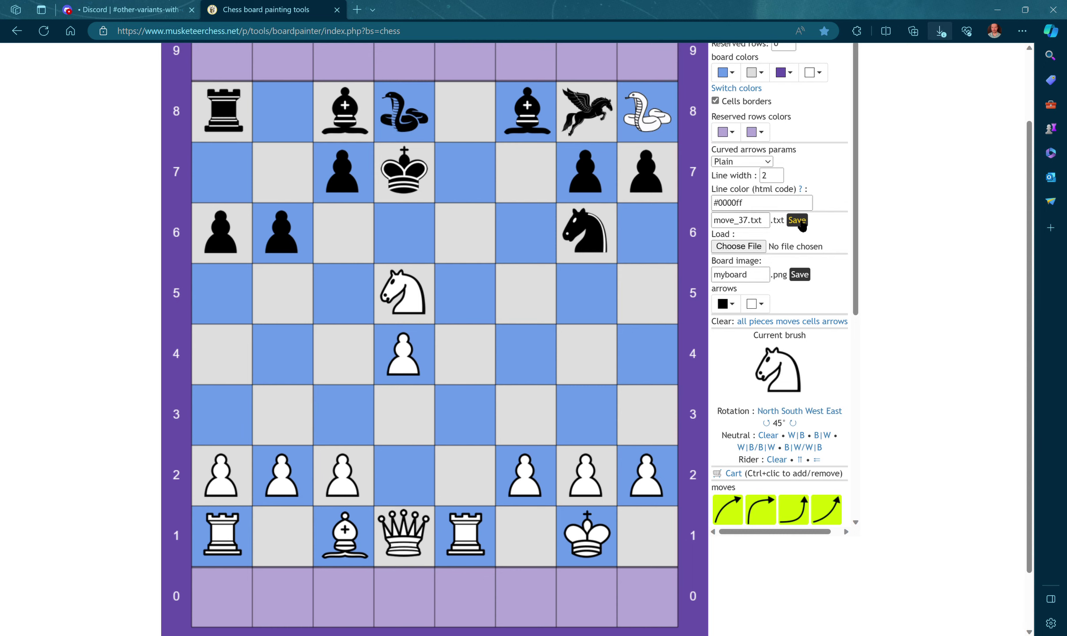
# Step: Confirm the text download, then save the board image as move_37.png
pyautogui.click(762, 283)
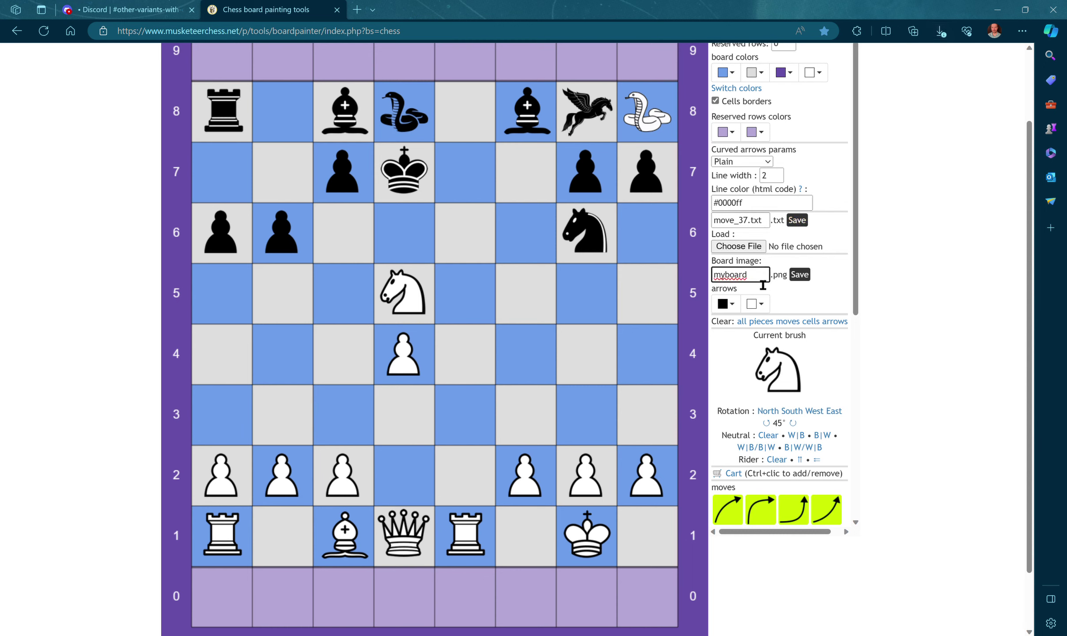
pyautogui.click(940, 32)
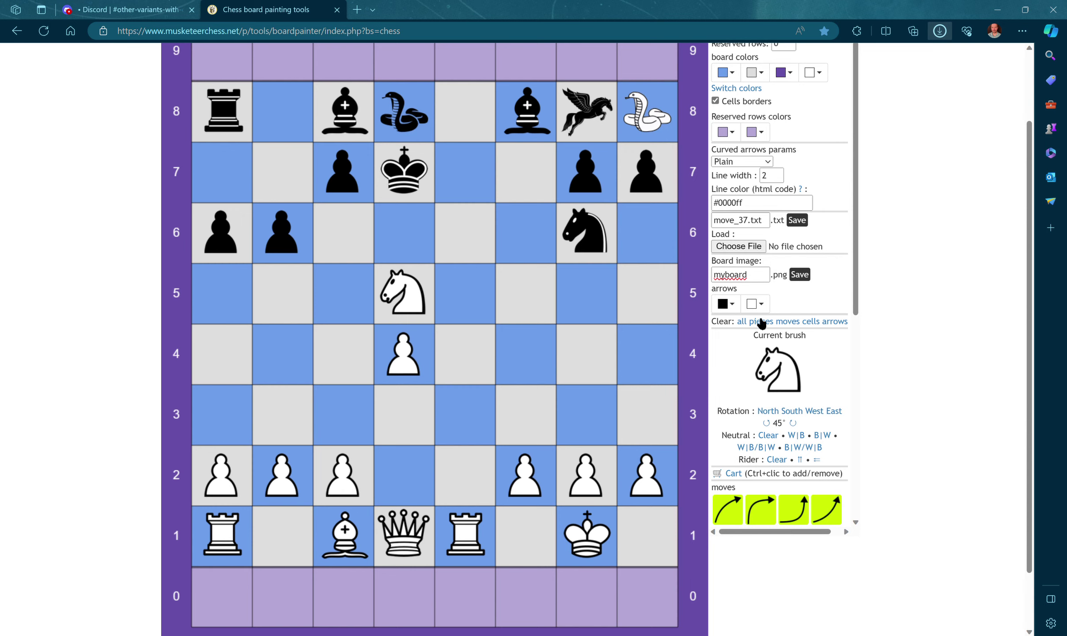
pyautogui.doubleClick(768, 275)
pyautogui.write('move_37')
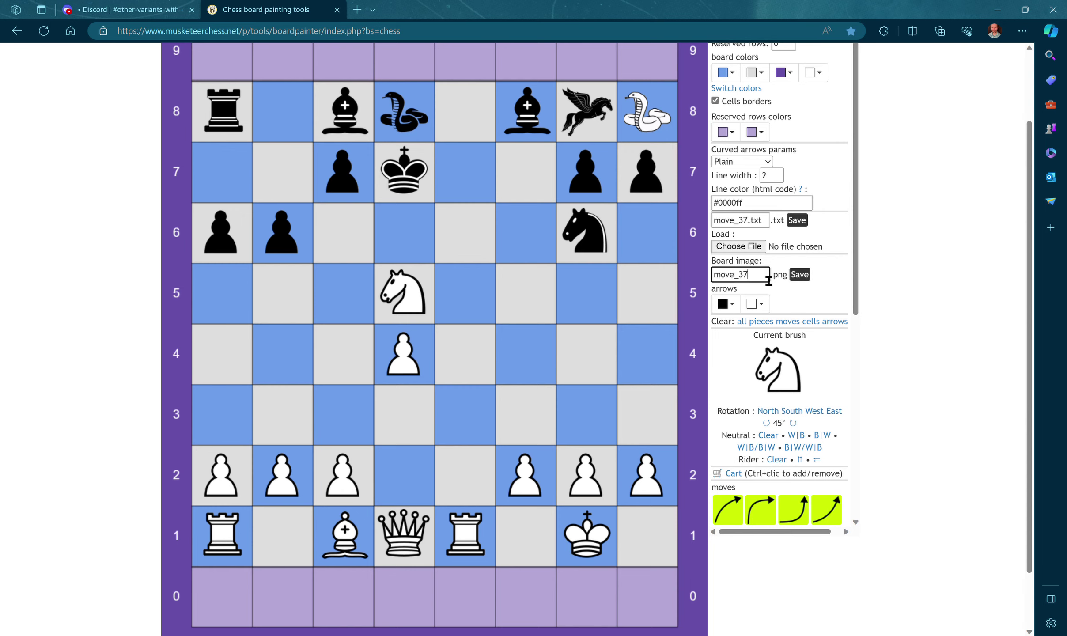
pyautogui.click(799, 275)
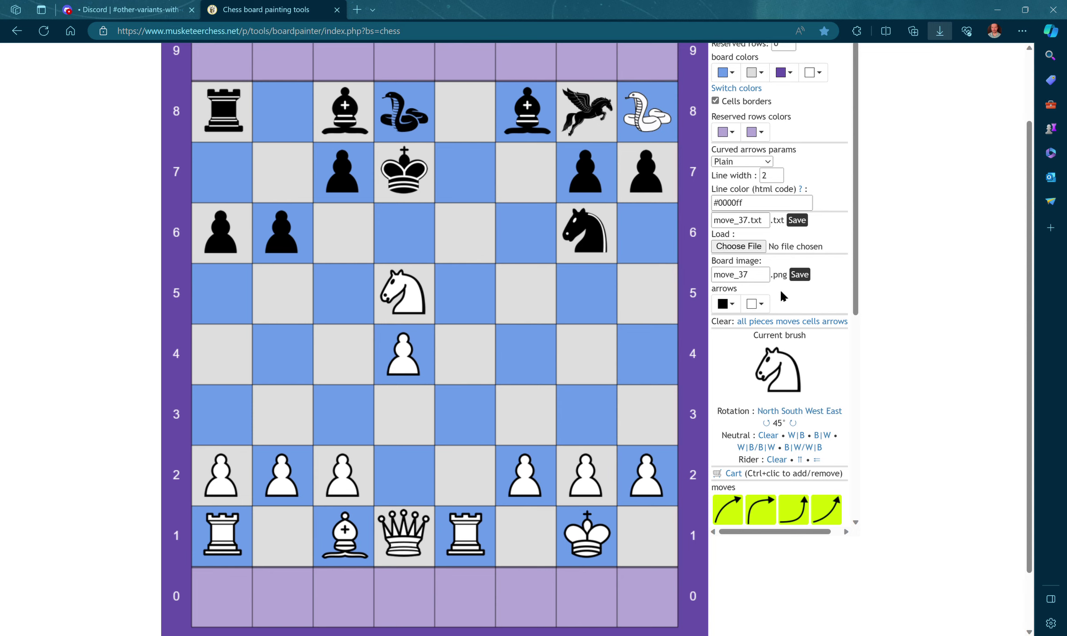
# Step: Paint a black knight on h8, replacing the white serpent piece
pyautogui.moveTo(858, 289); pyautogui.dragTo(855, 379)
pyautogui.click(727, 485)
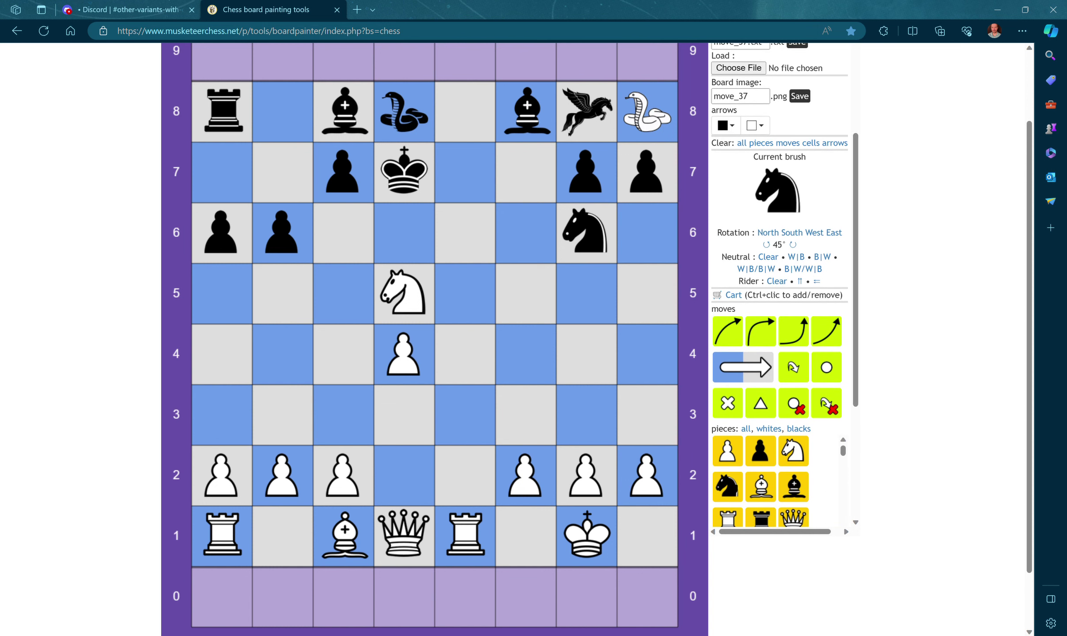
pyautogui.click(595, 254)
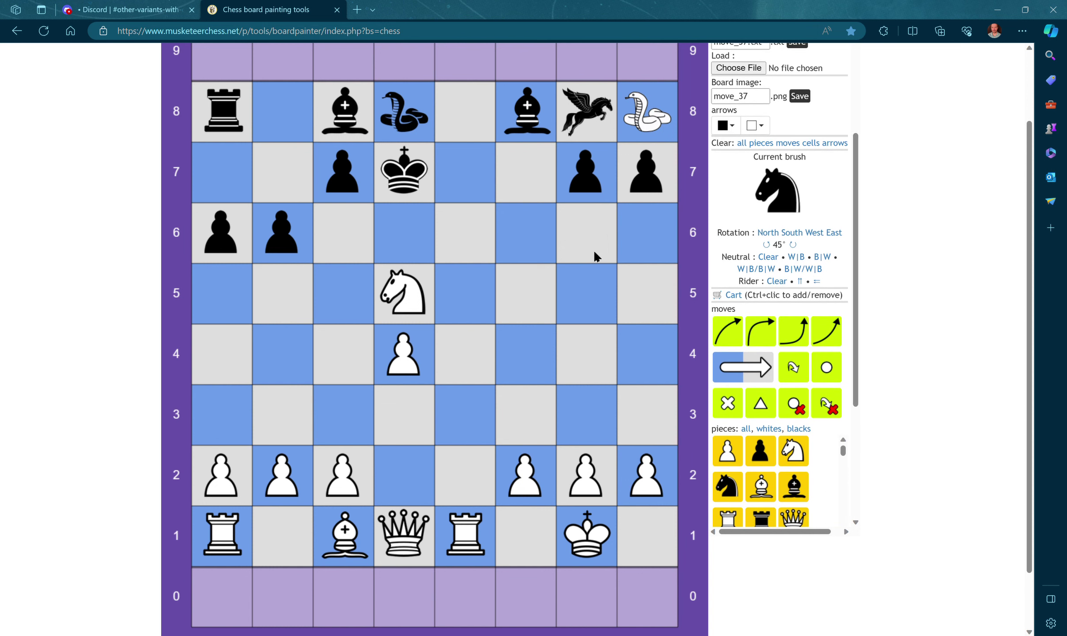
pyautogui.click(661, 89)
pyautogui.moveTo(855, 197); pyautogui.dragTo(862, 123)
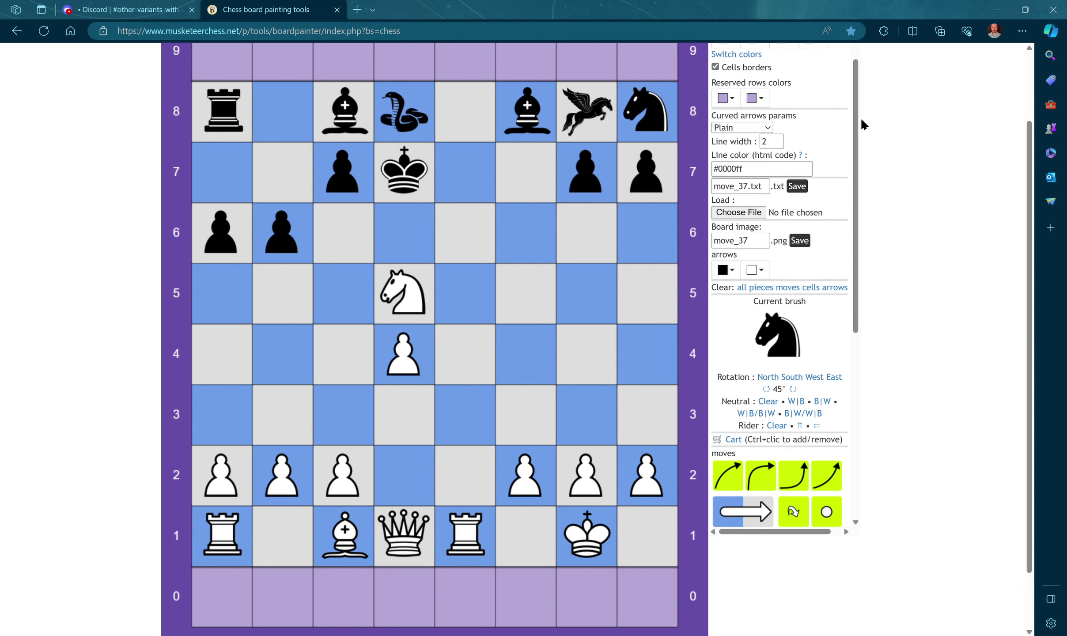
# Step: Rename the text save file to move_38.txt and save it
pyautogui.click(748, 186)
pyautogui.press('BackSpace')
pyautogui.write('8')
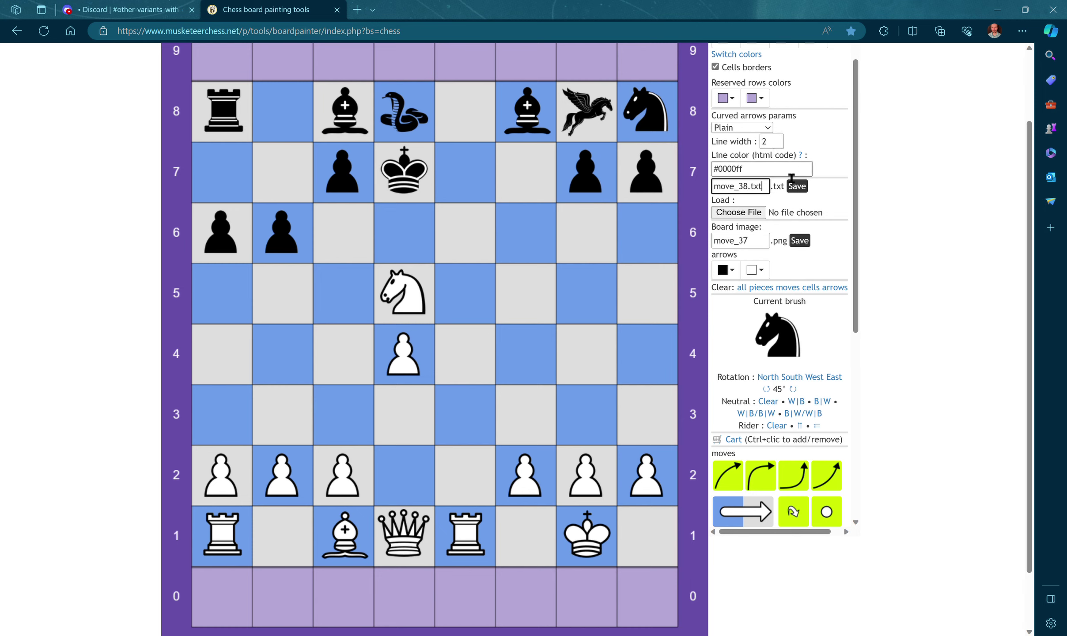
pyautogui.hotkey('ctrl', 'a')
pyautogui.hotkey('ctrl', 'c')
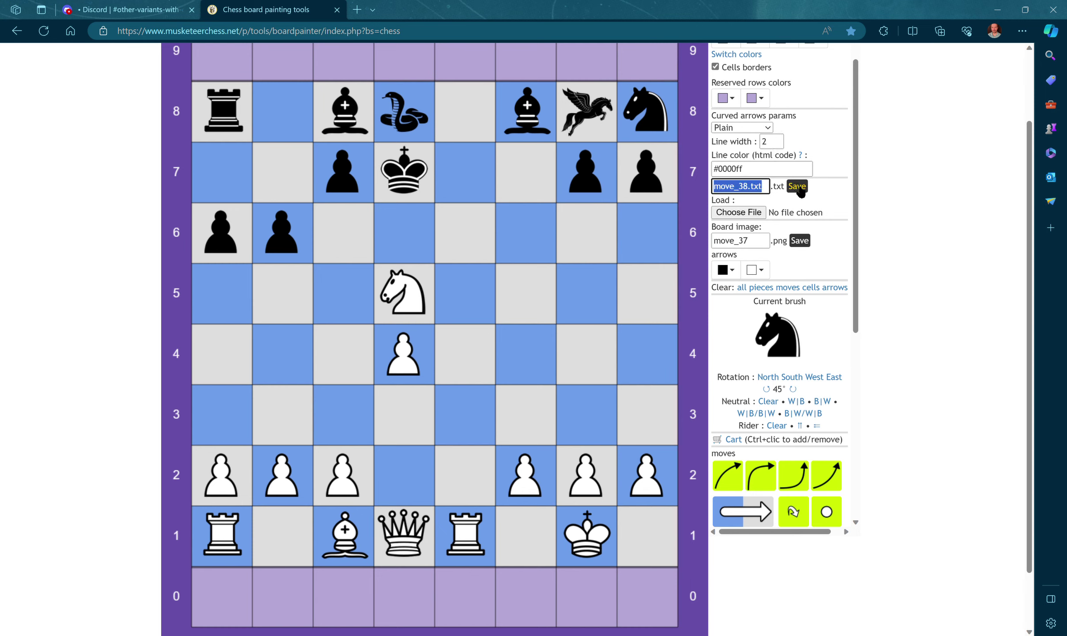
pyautogui.click(798, 188)
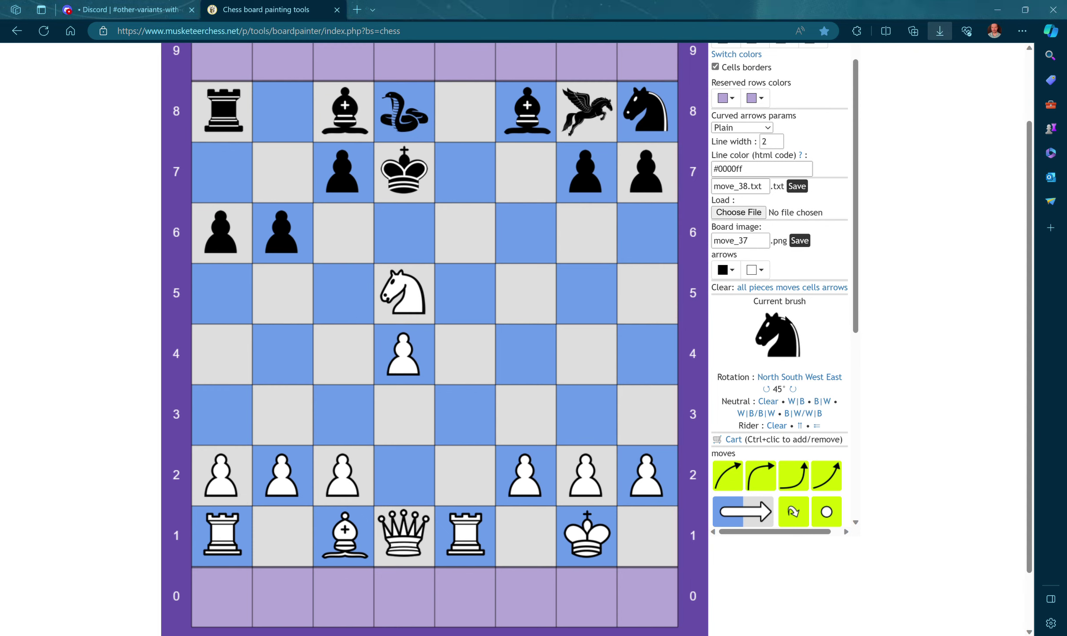
# Step: Rename the Board image field to move_38 and save the board as move_38.png
pyautogui.click(766, 243)
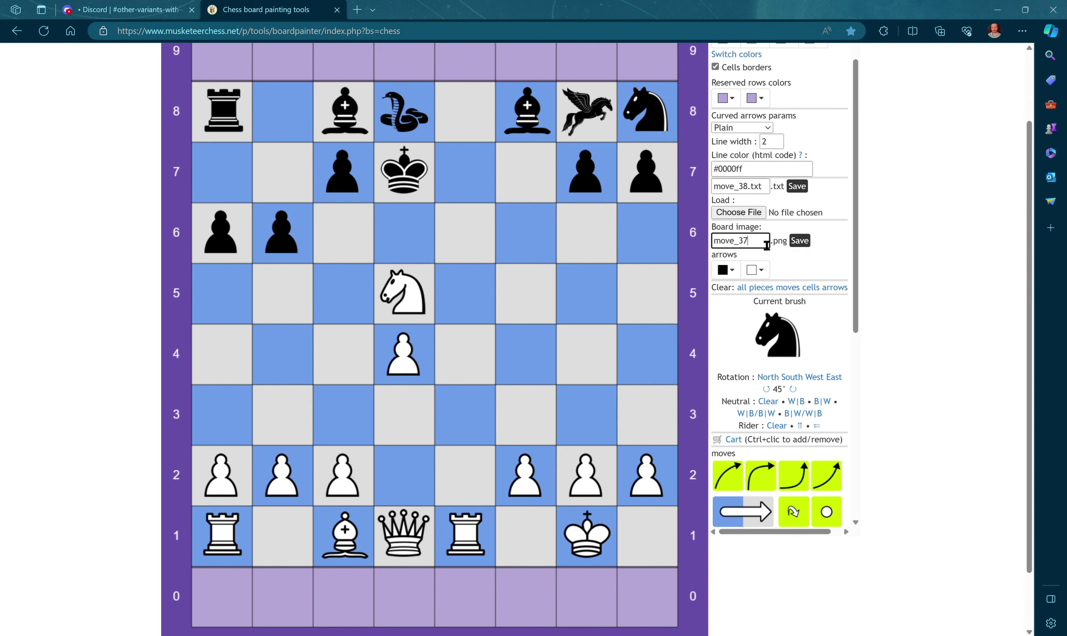
pyautogui.doubleClick(765, 244)
pyautogui.hotkey('ctrl', 'v')
pyautogui.click(772, 193)
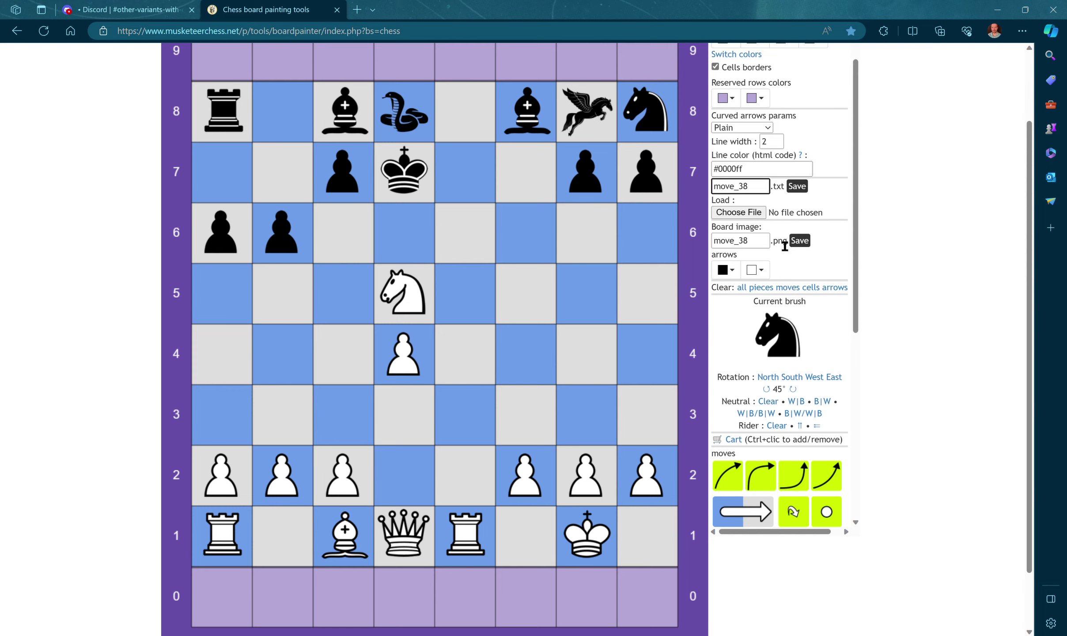
pyautogui.click(800, 242)
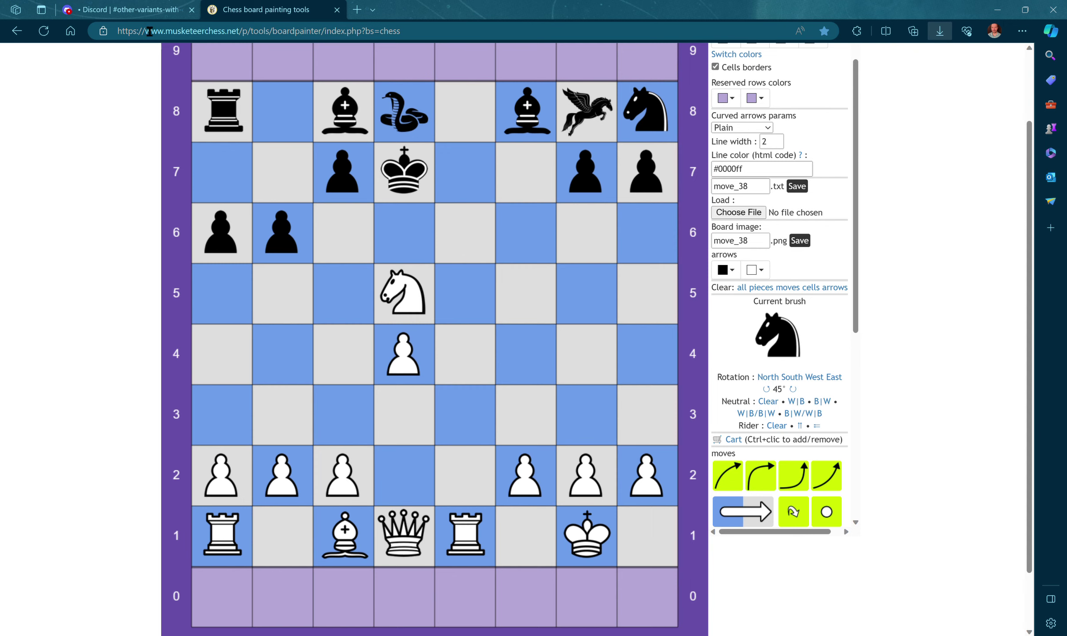
pyautogui.click(125, 10)
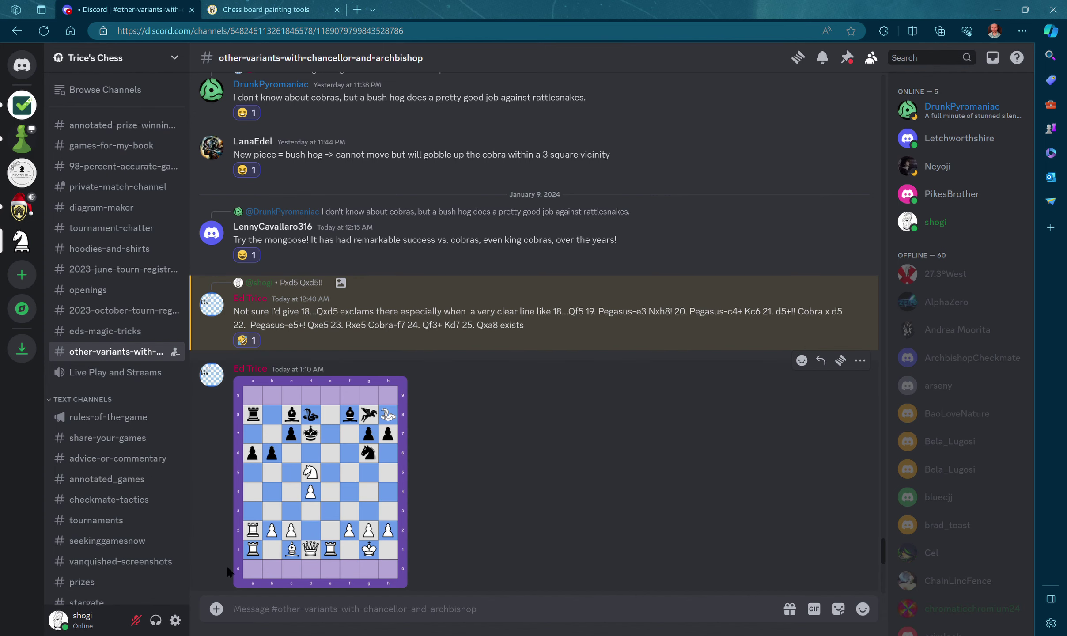
# Step: Send move_38.png to the channel with the caption '19. Nxd5 Nxh8!'
pyautogui.click(217, 610)
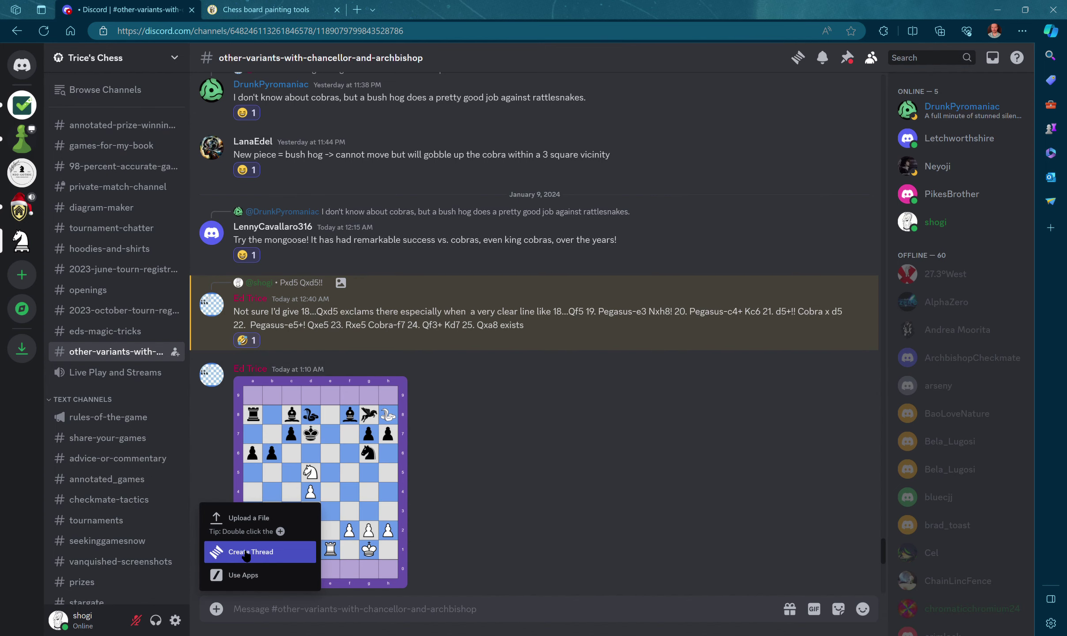
pyautogui.click(256, 518)
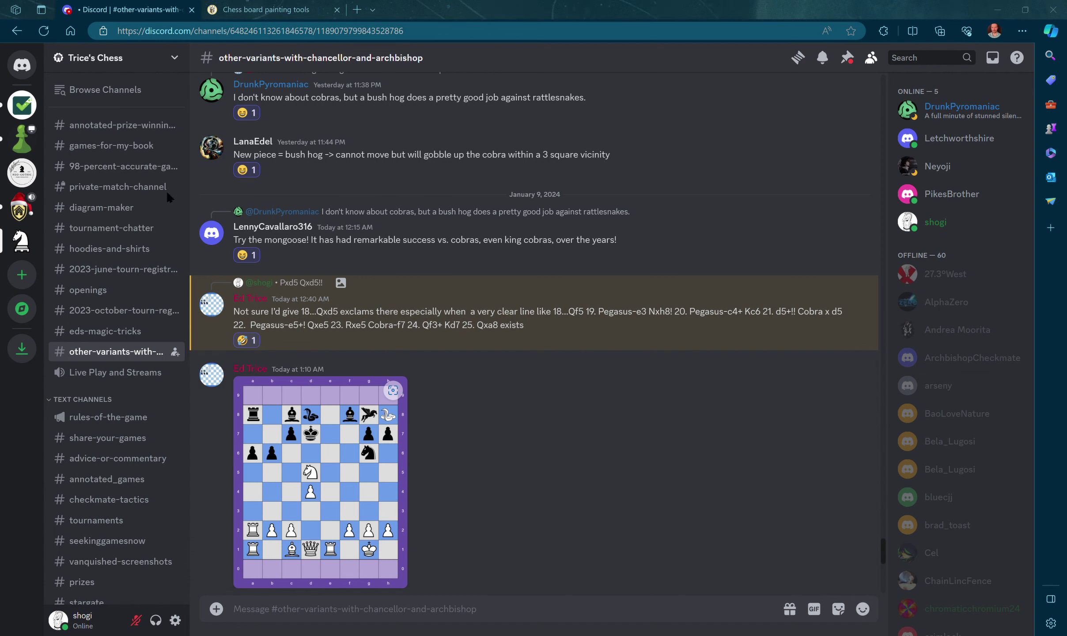
pyautogui.press('Return')
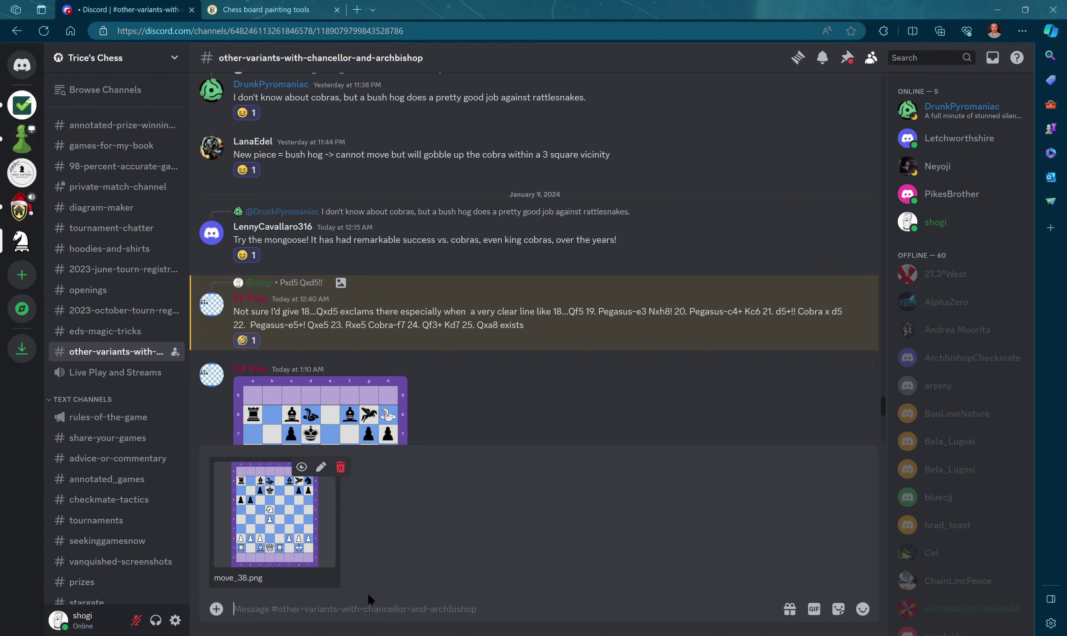
pyautogui.write('19.')
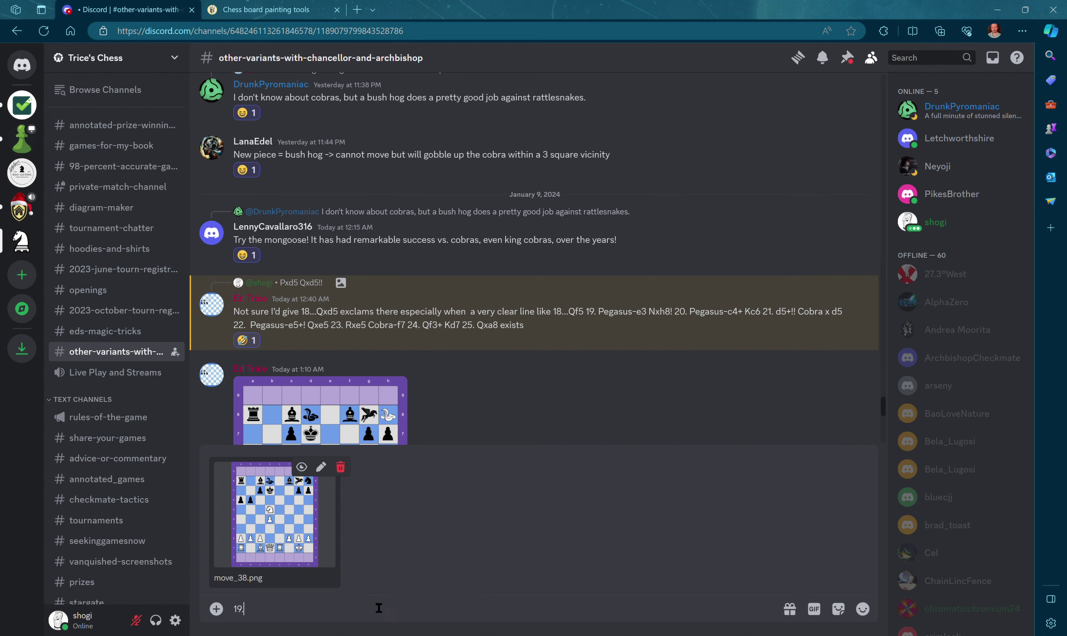
pyautogui.write(' Nxd5 Nxh8!')
pyautogui.press('Return')
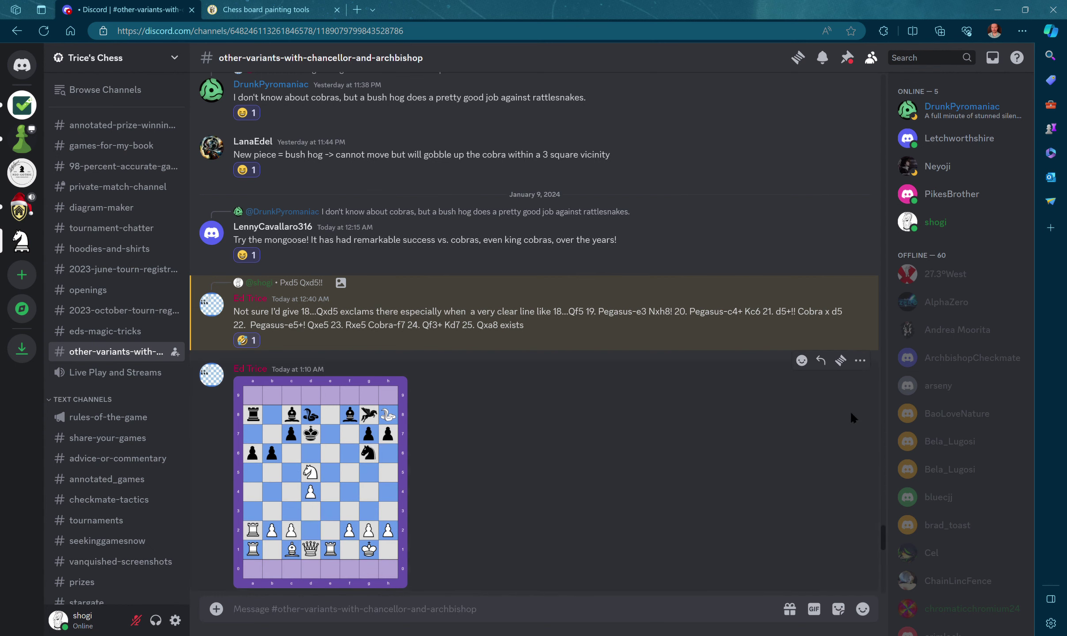
pyautogui.moveTo(881, 540); pyautogui.dragTo(887, 590)
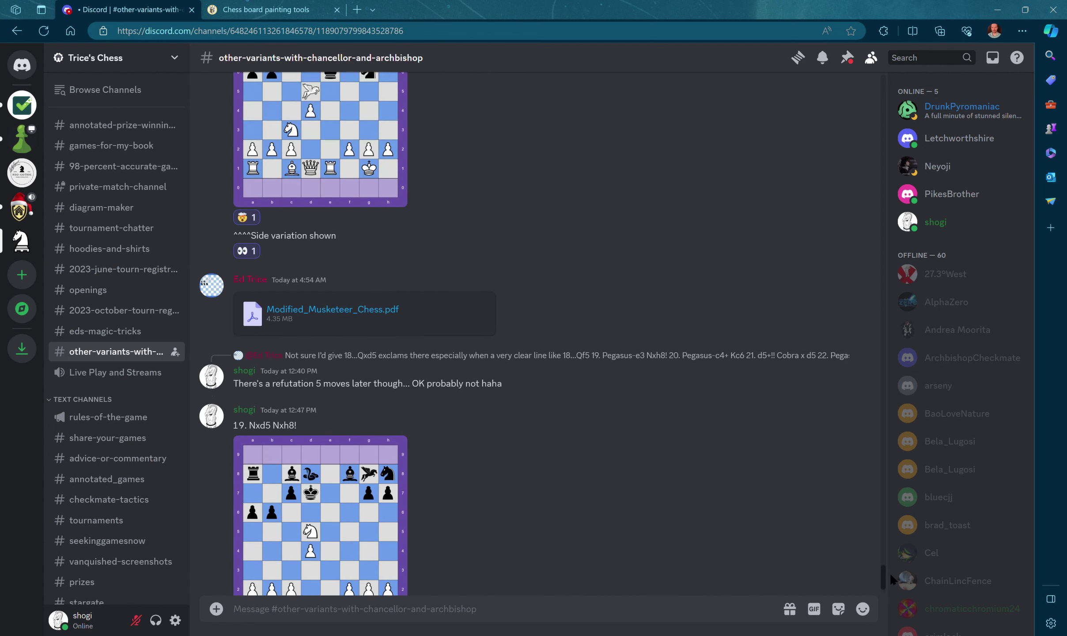
pyautogui.scroll(5, 888, 569)
pyautogui.scroll(6, 886, 566)
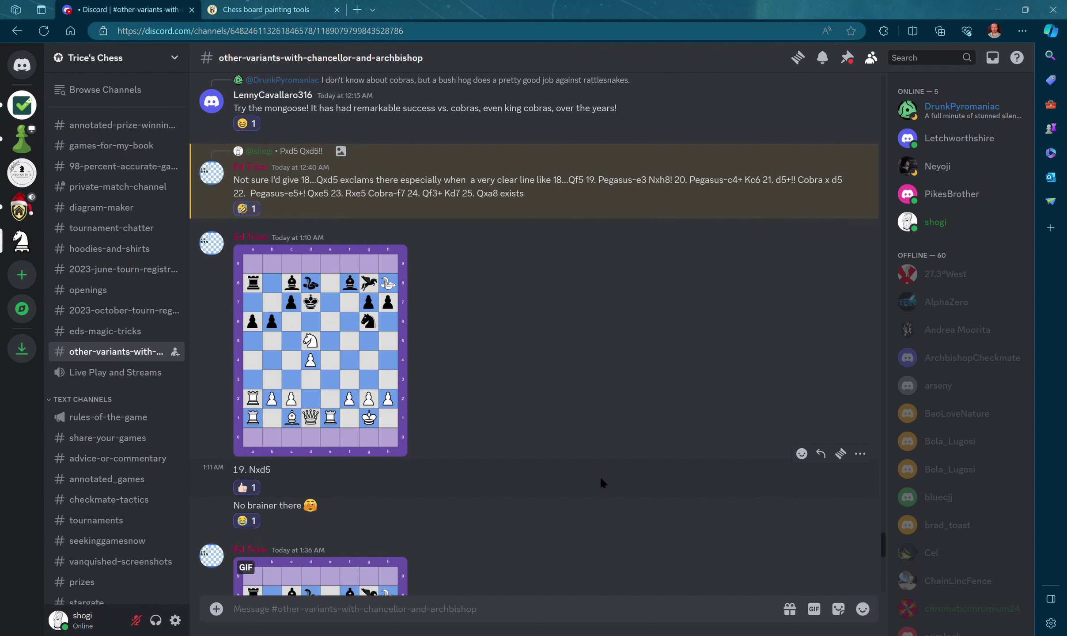
pyautogui.moveTo(880, 544); pyautogui.dragTo(879, 505)
pyautogui.scroll(-2, 879, 505)
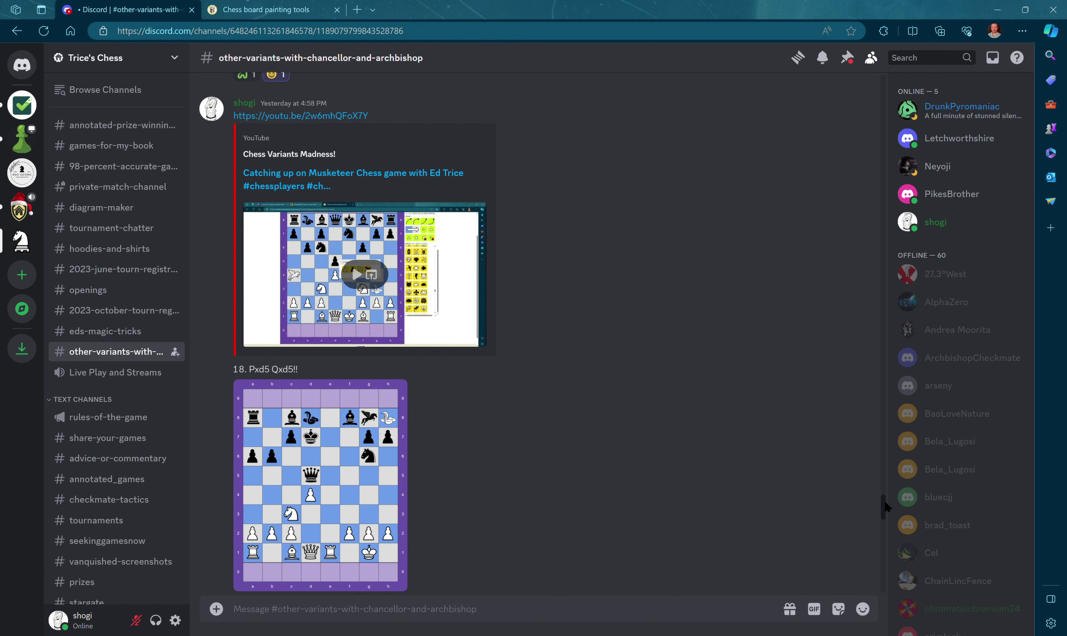
pyautogui.scroll(-10, 884, 505)
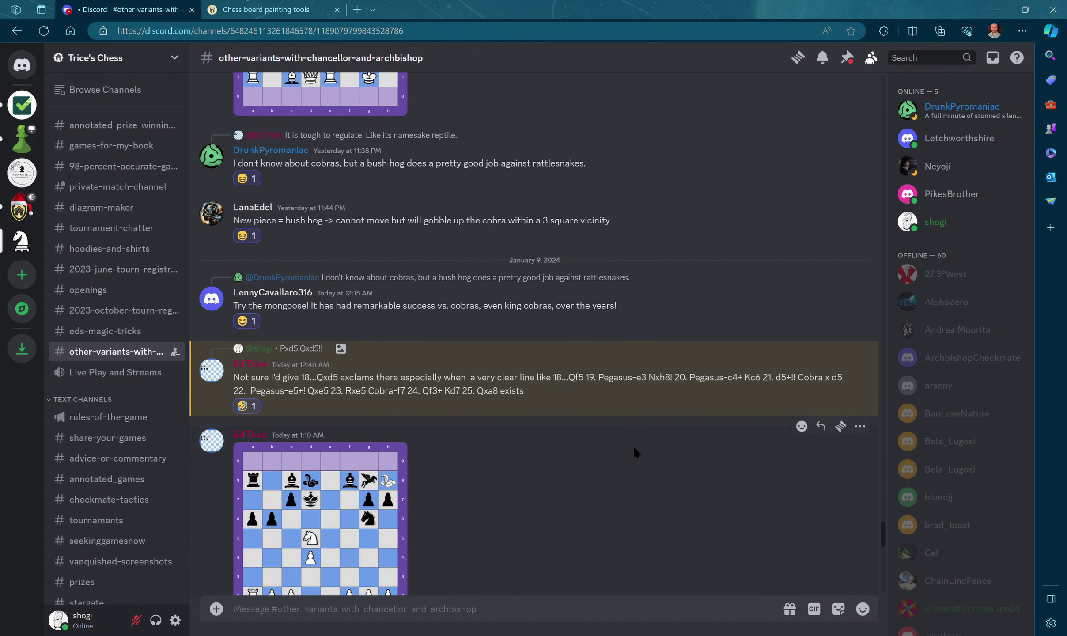